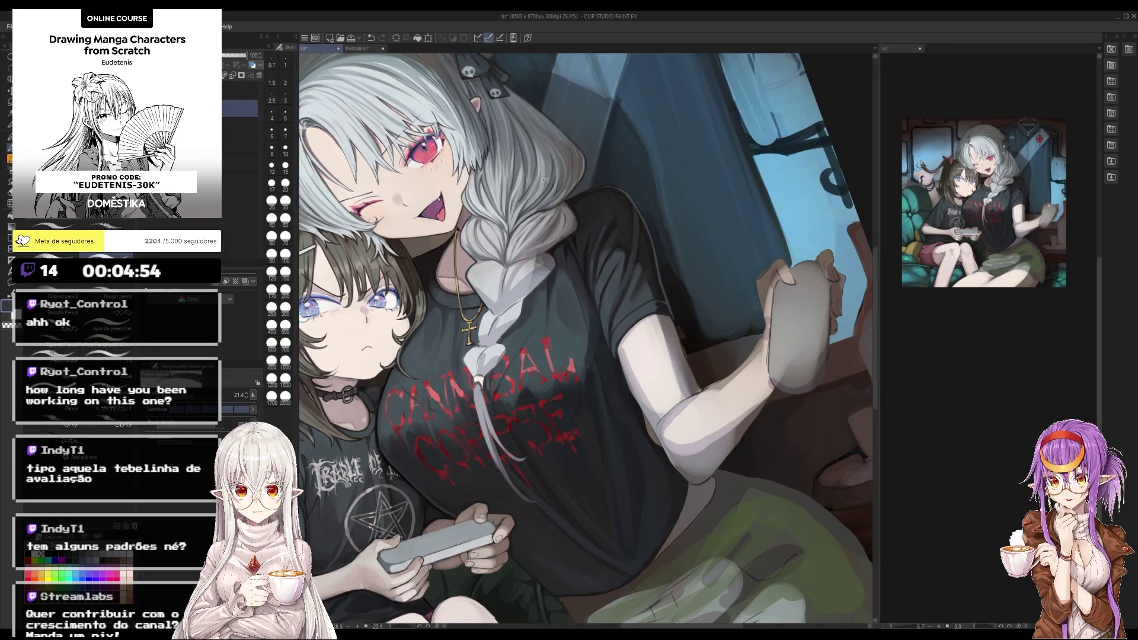
# Rotate the gaming-girls canvas view to about 7° and readjust the zoom.
pyautogui.moveTo(508, 245); pyautogui.dragTo(592, 230)
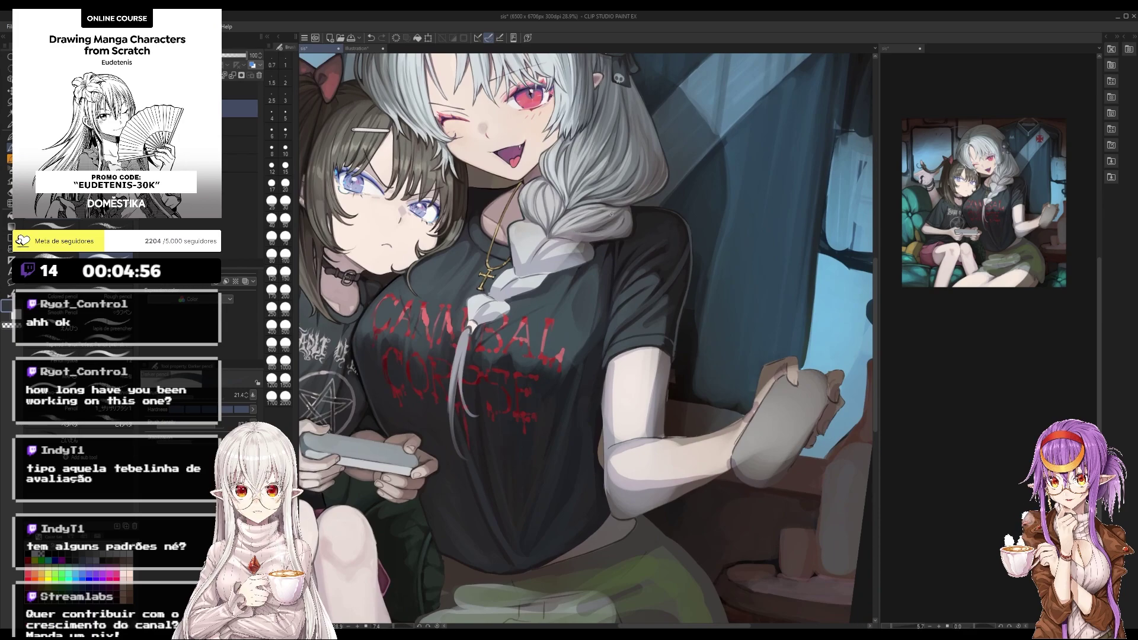
pyautogui.scroll(-3, 610, 206)
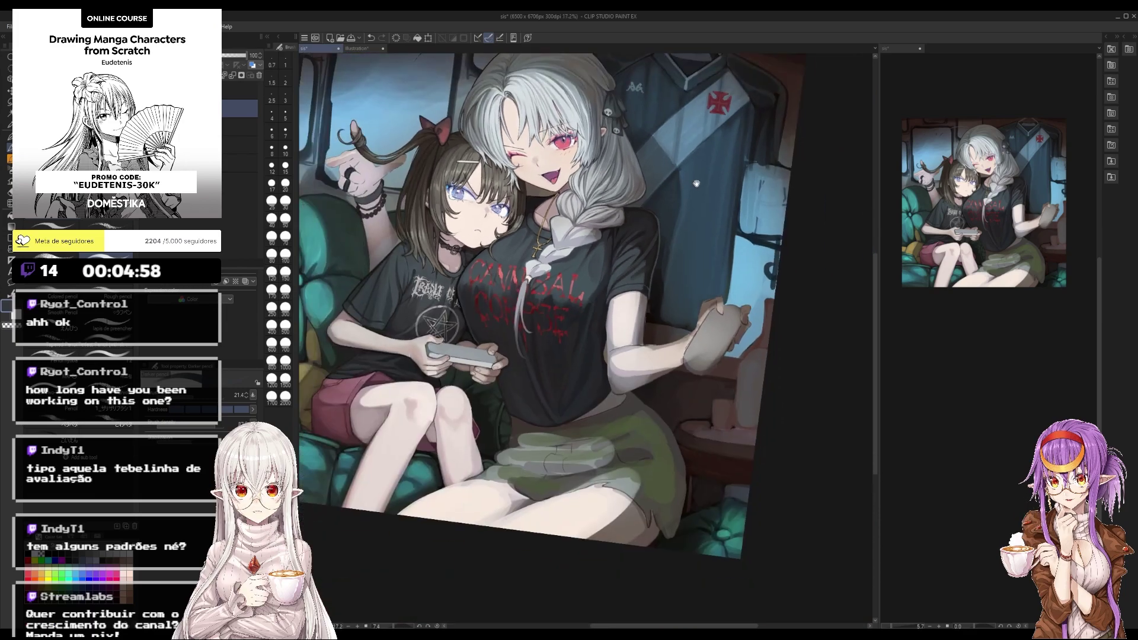
pyautogui.scroll(2, 635, 193)
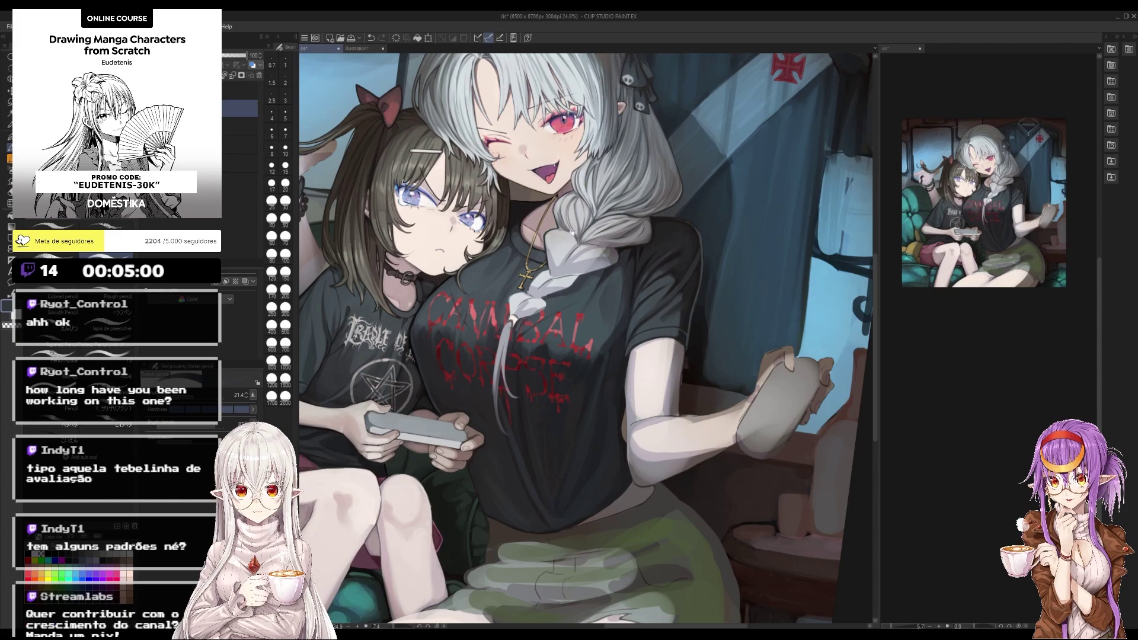
pyautogui.scroll(1, 528, 303)
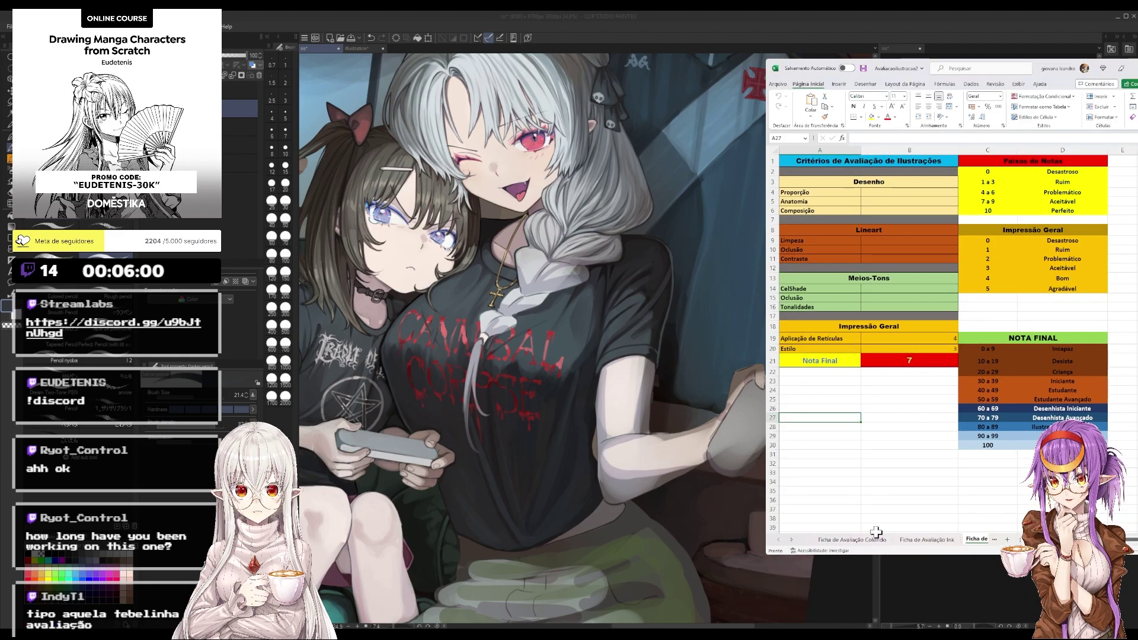
# Flip between the Ink and Retículas grading sheets, finishing on Ficha de Avaliação Colorido.
pyautogui.click(941, 540)
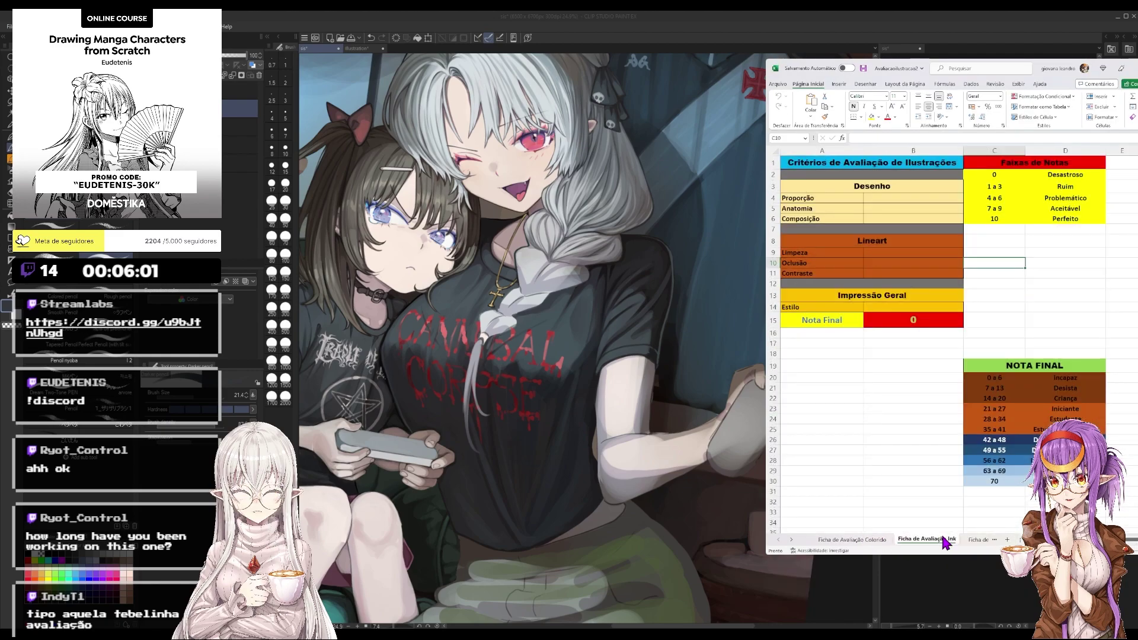
pyautogui.click(867, 539)
pyautogui.click(975, 540)
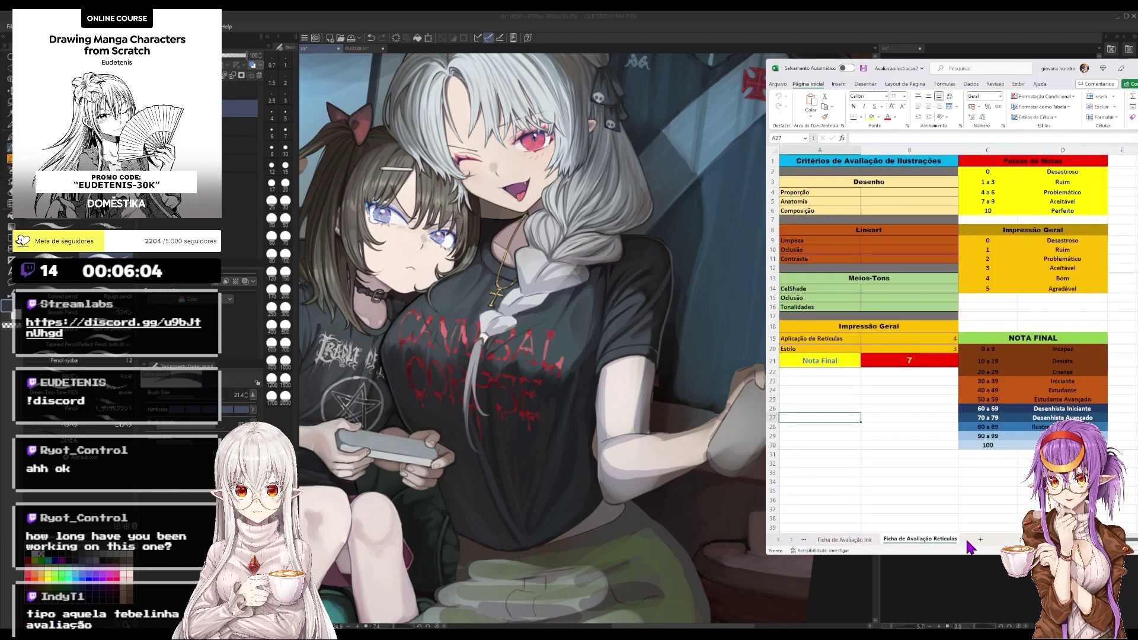
pyautogui.click(856, 541)
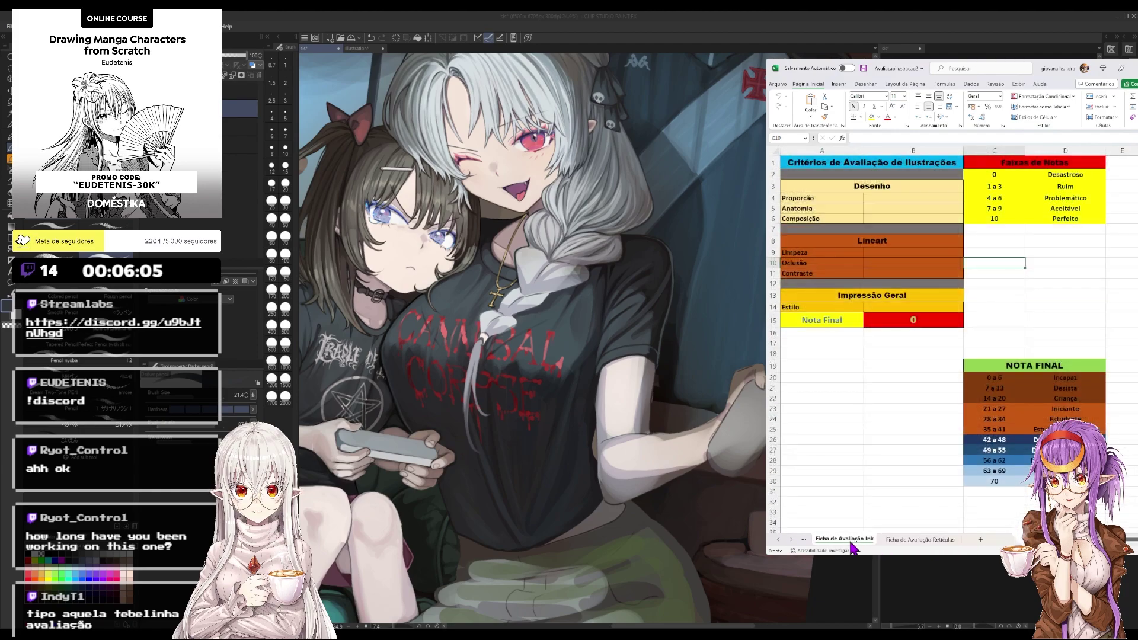
pyautogui.click(778, 540)
pyautogui.click(842, 540)
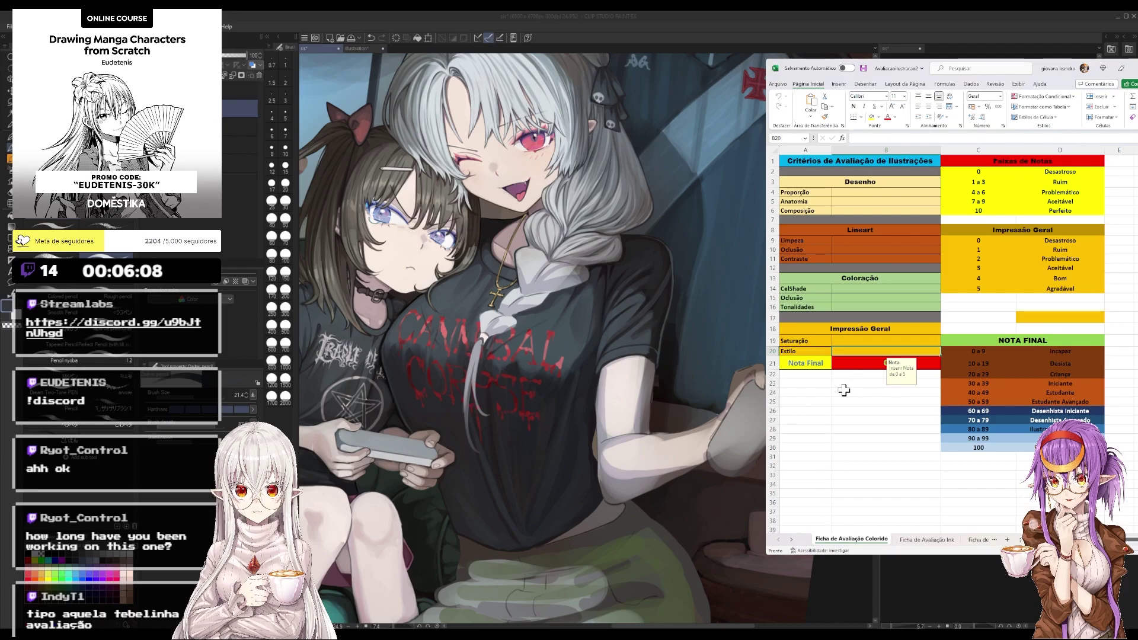
pyautogui.click(910, 541)
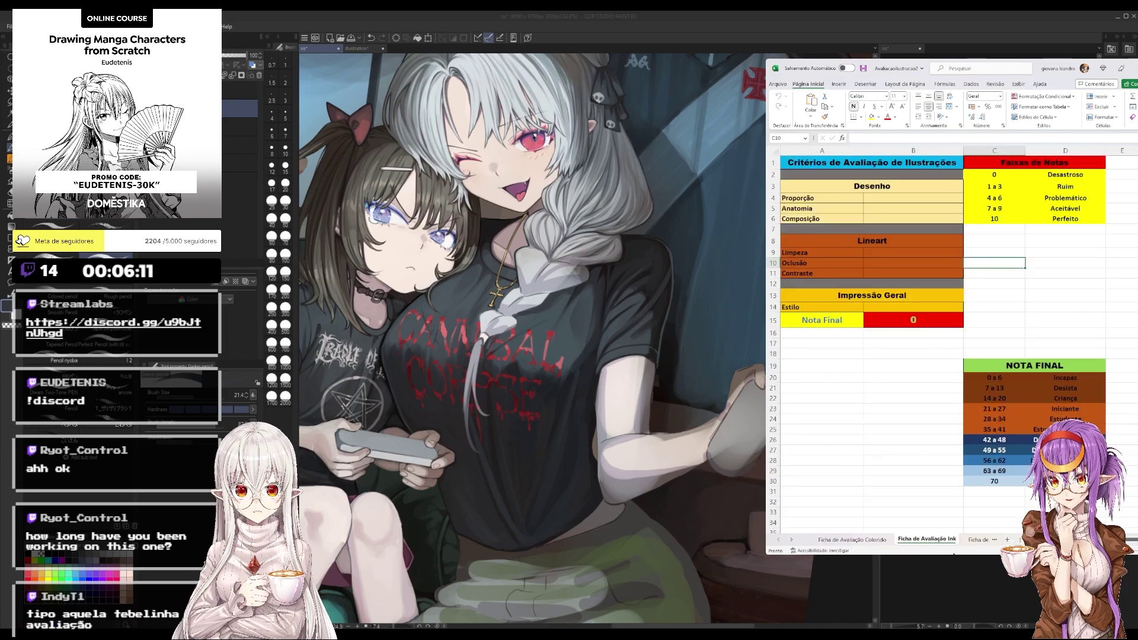
pyautogui.click(975, 540)
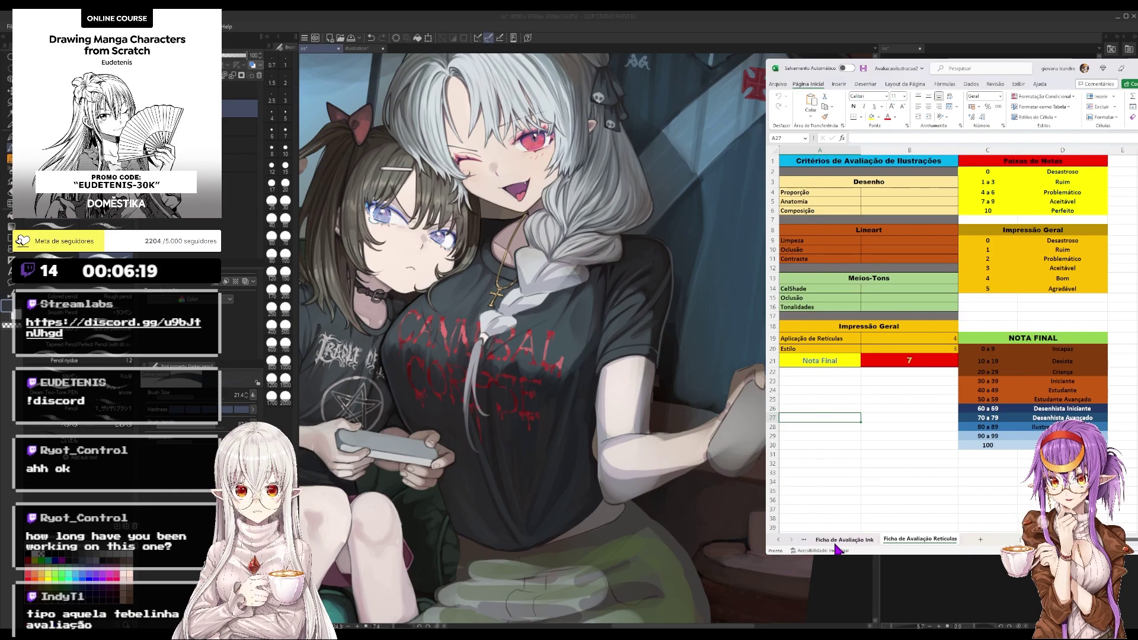
pyautogui.click(779, 540)
pyautogui.click(853, 539)
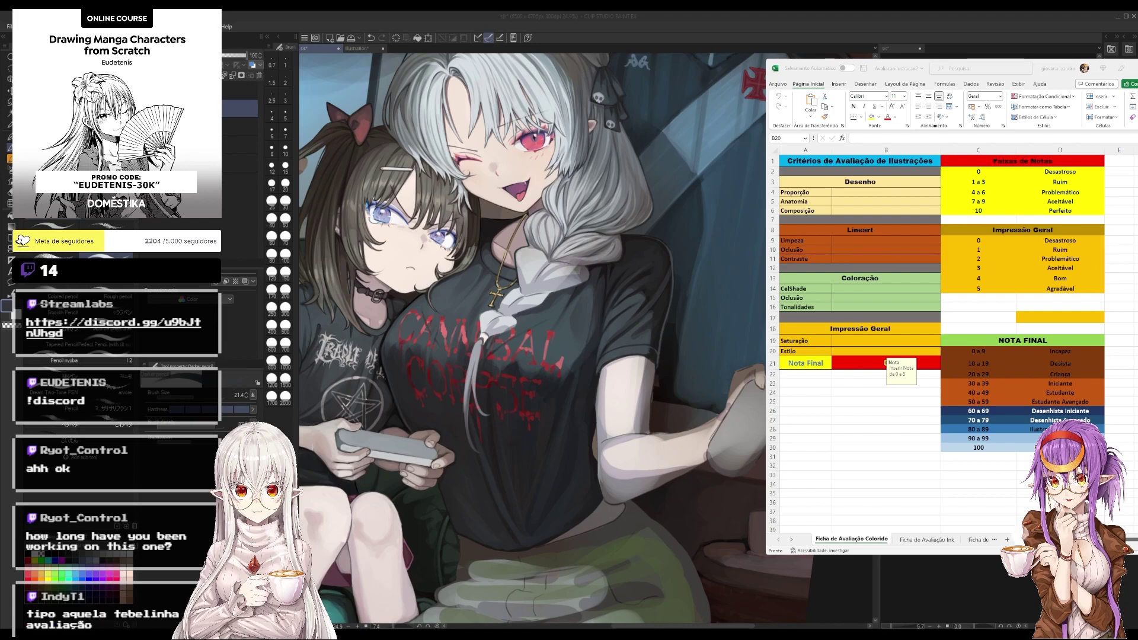
pyautogui.click(1114, 171)
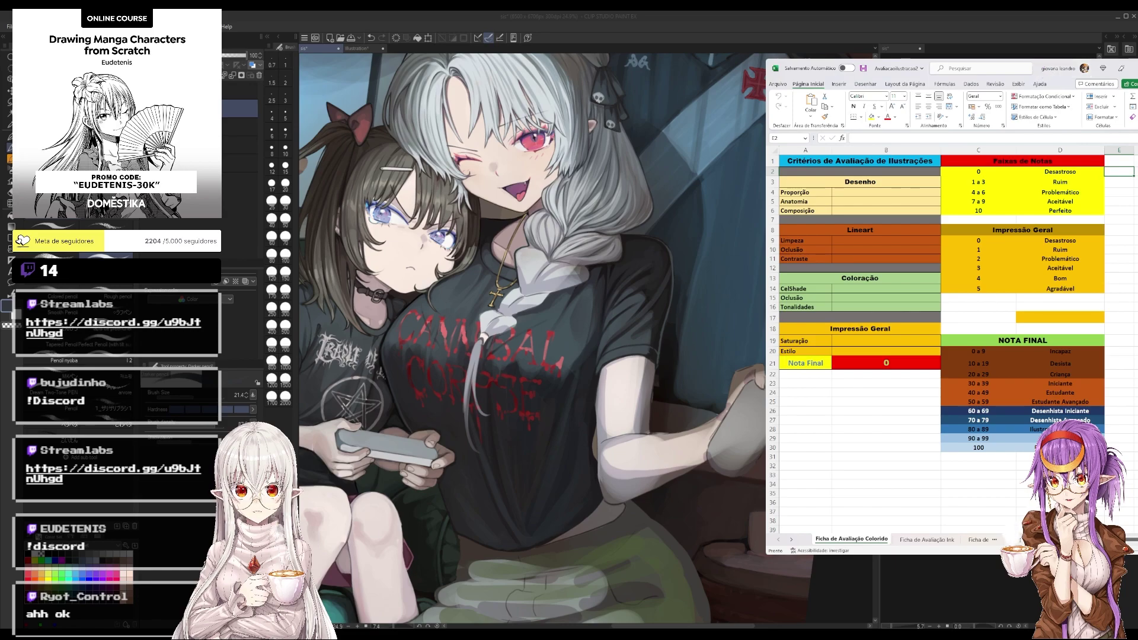
pyautogui.click(1041, 411)
pyautogui.scroll(-4, 1042, 409)
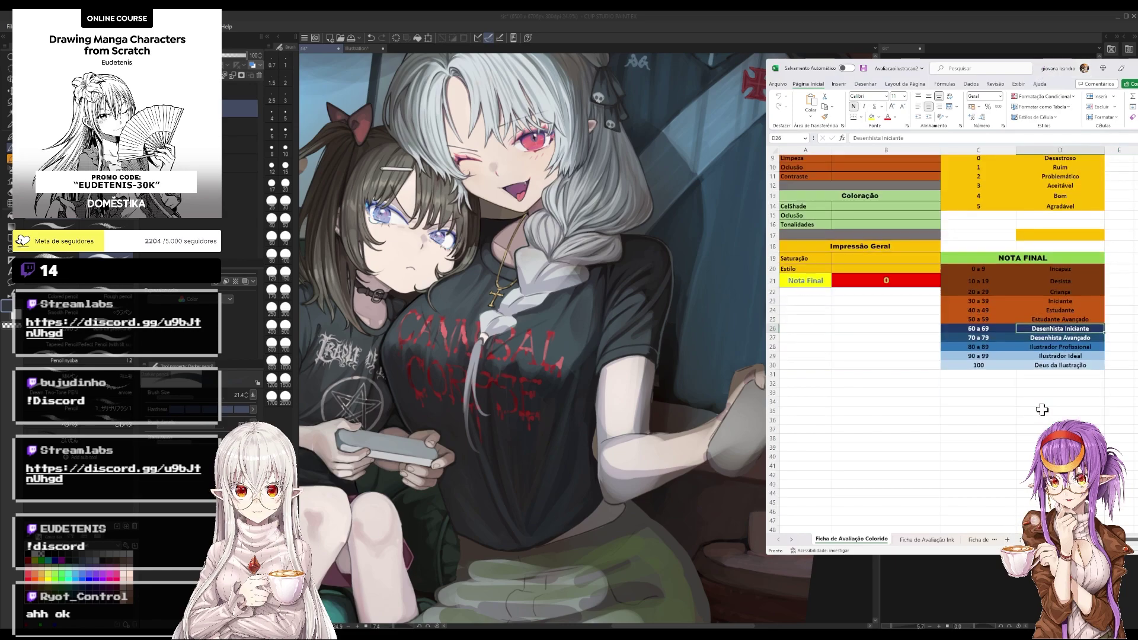
pyautogui.scroll(-1, 1042, 409)
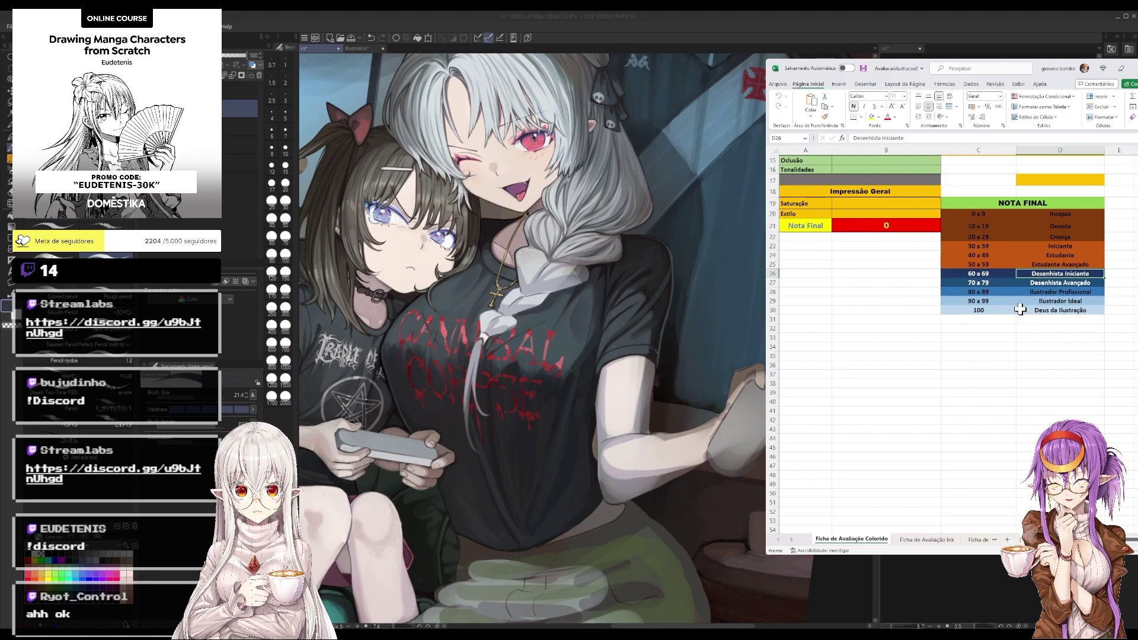
pyautogui.click(1062, 366)
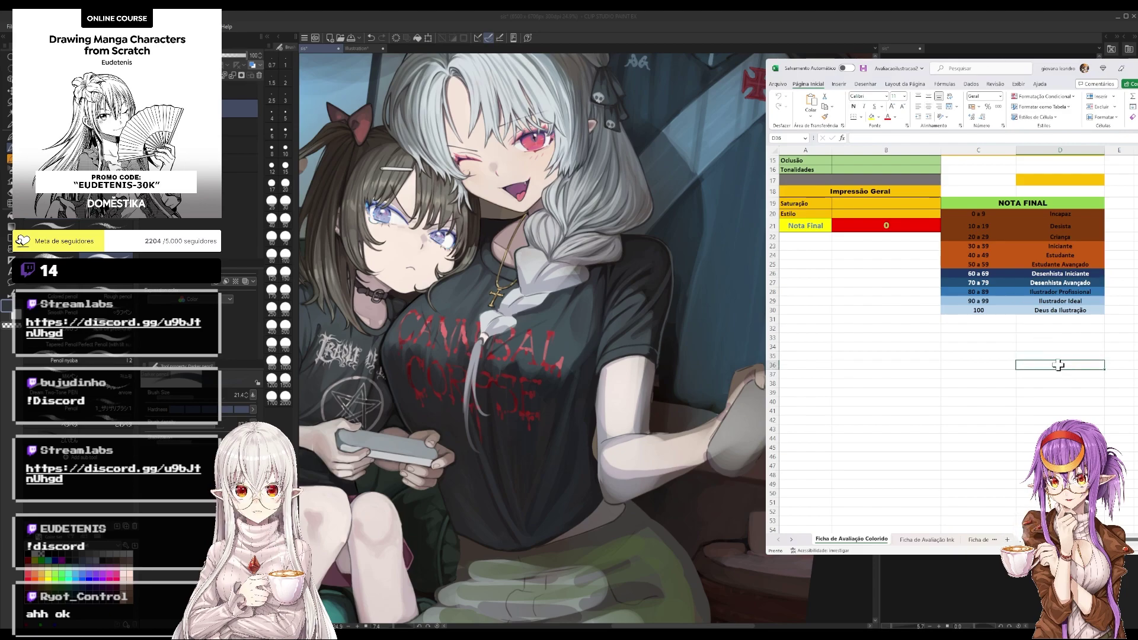
pyautogui.click(1050, 355)
pyautogui.click(1044, 338)
pyautogui.click(1042, 320)
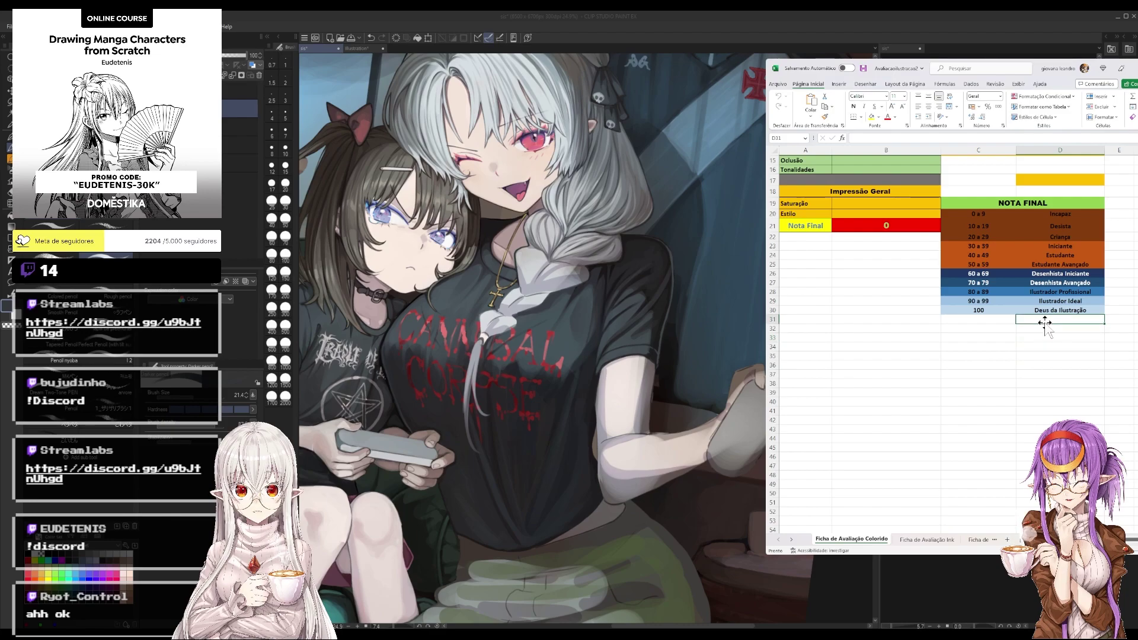
pyautogui.click(1055, 331)
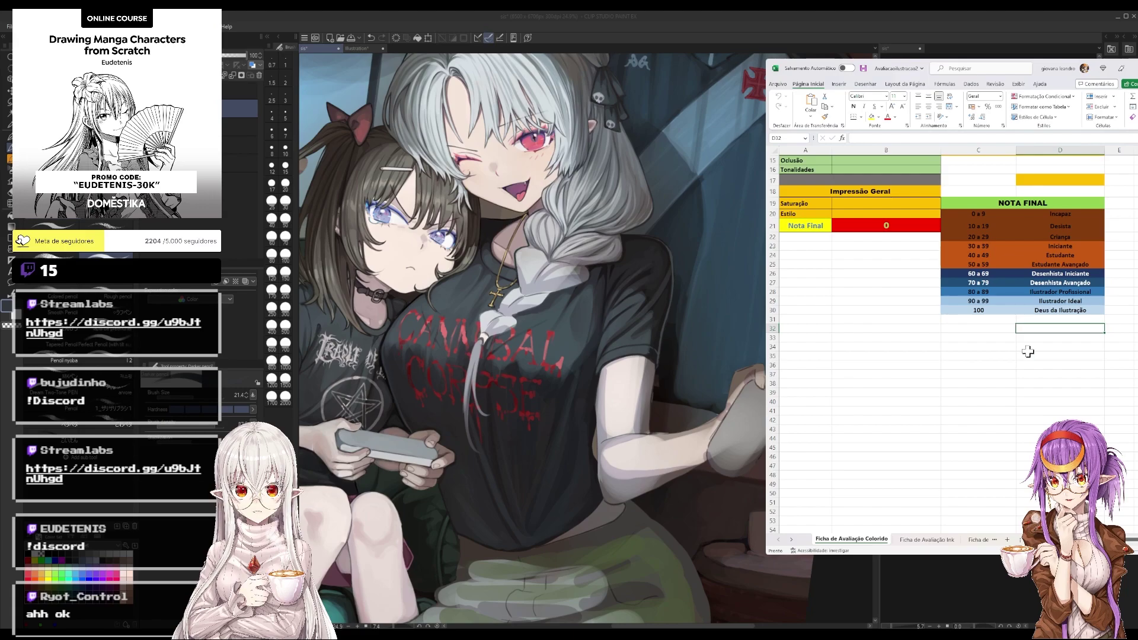
pyautogui.click(880, 193)
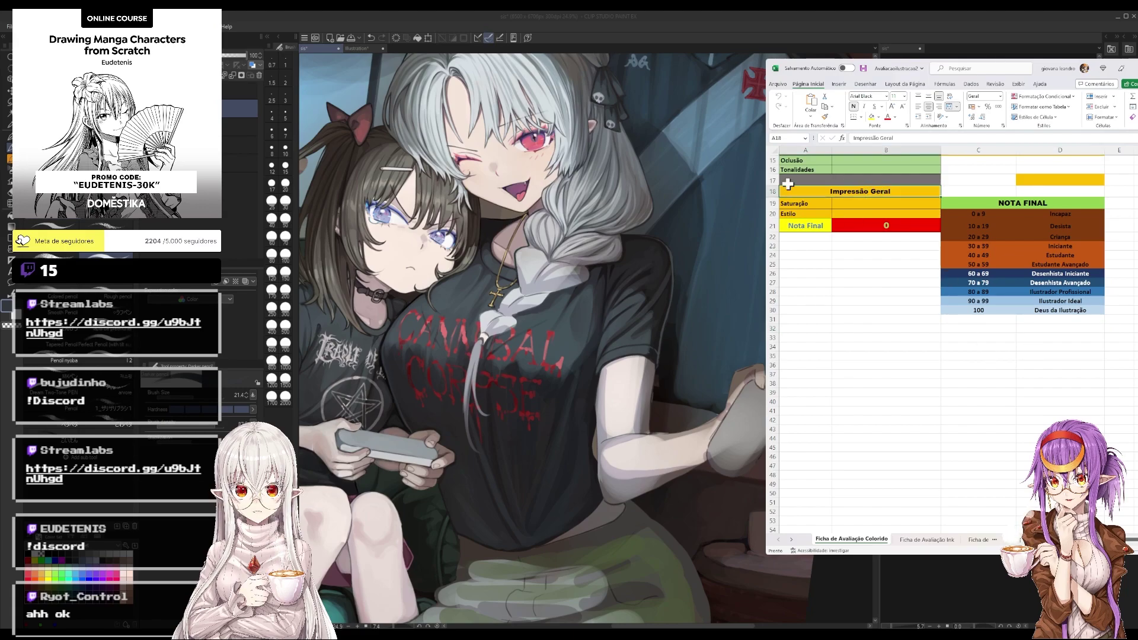
pyautogui.click(817, 237)
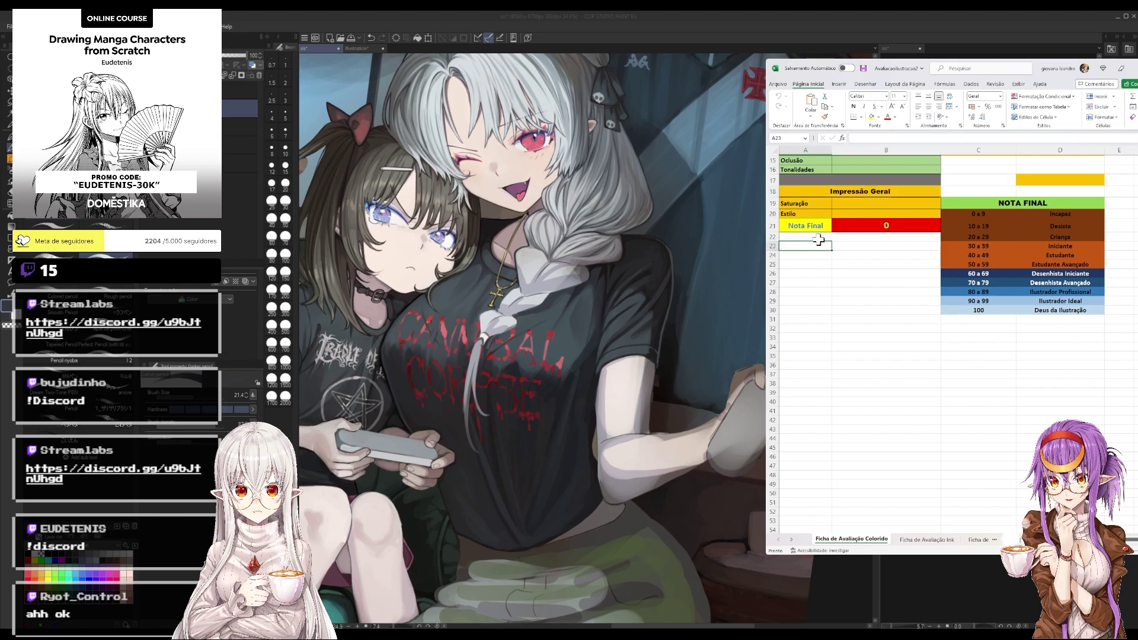
pyautogui.scroll(2, 818, 240)
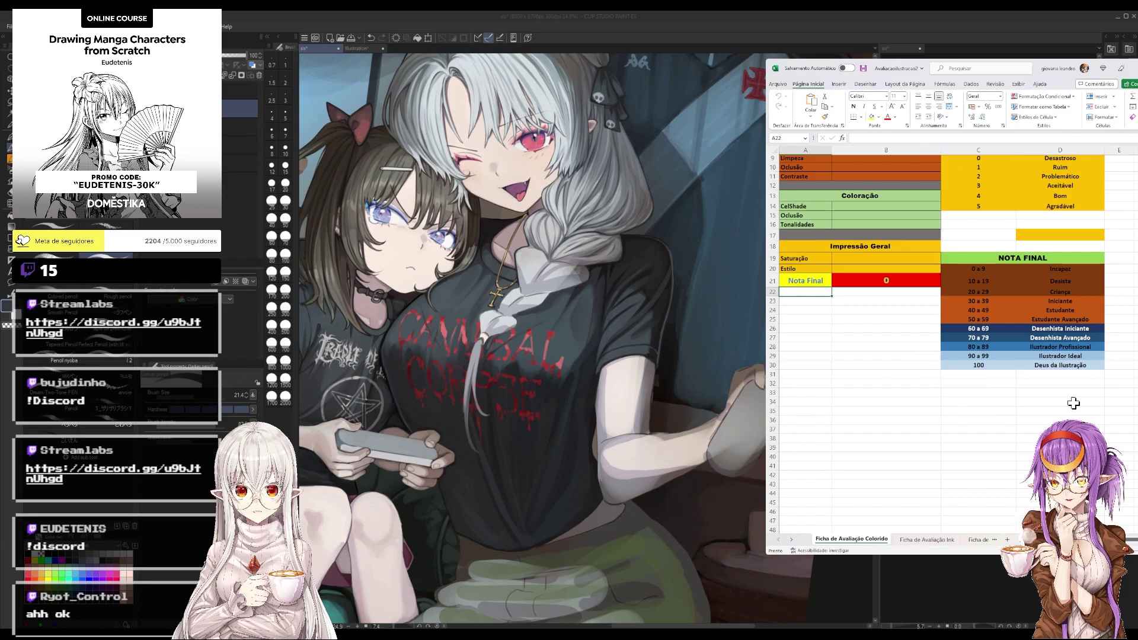
pyautogui.click(1001, 269)
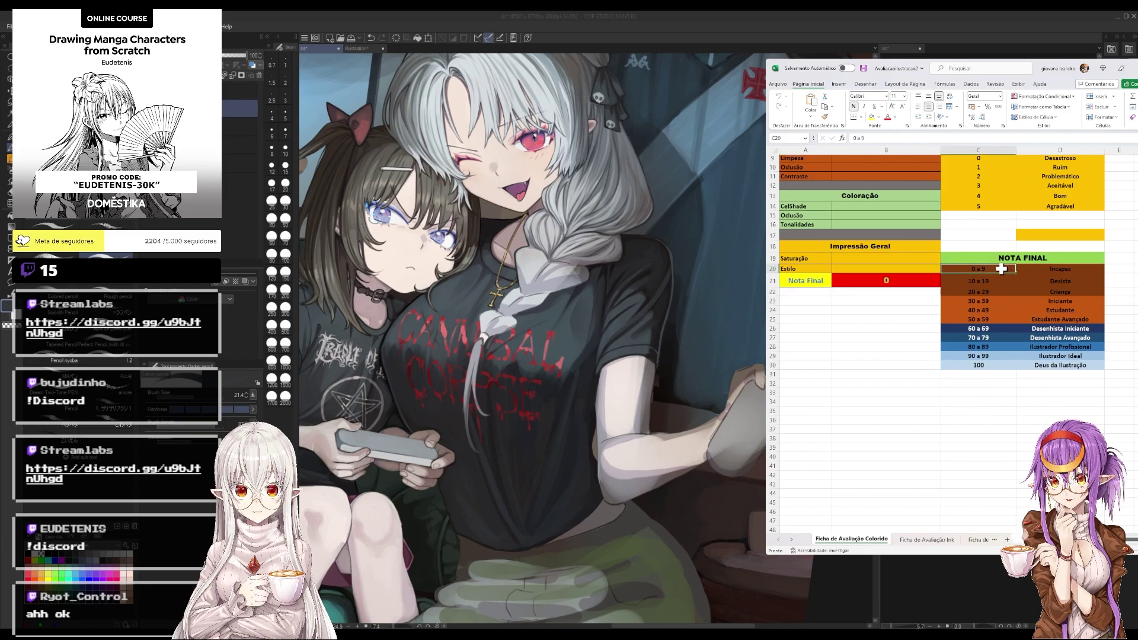
pyautogui.scroll(3, 1001, 270)
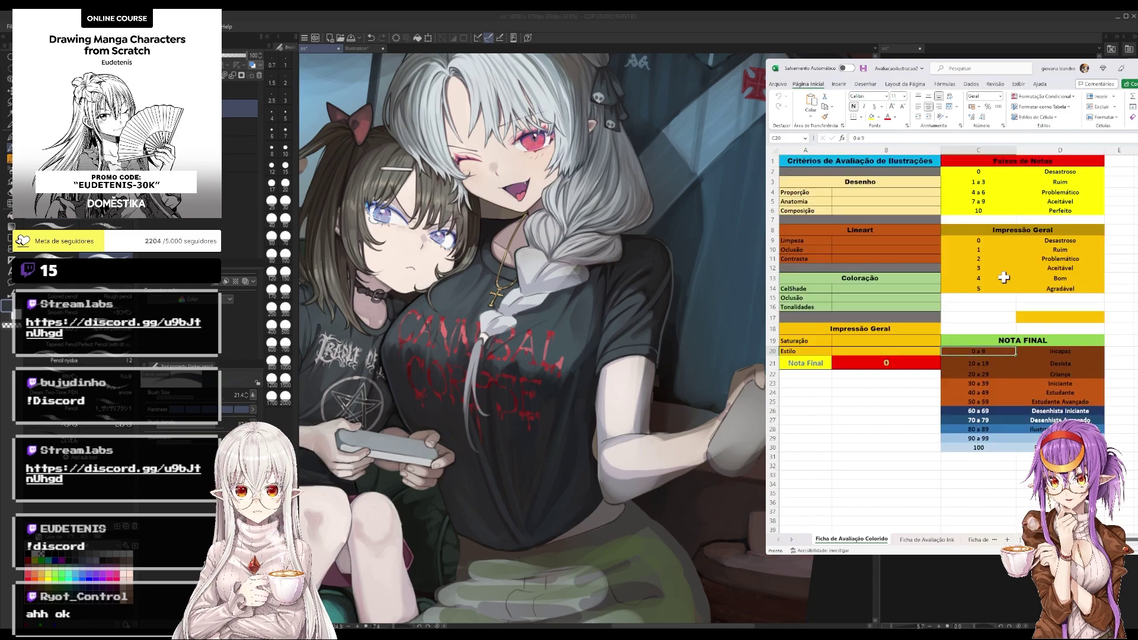
pyautogui.click(1018, 182)
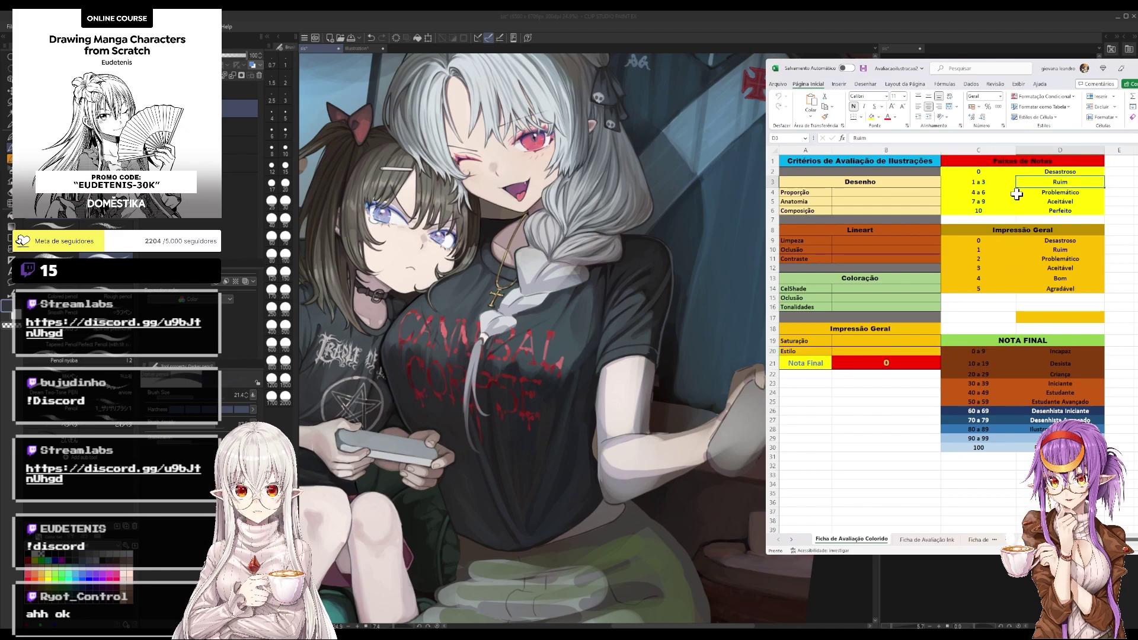
pyautogui.click(865, 298)
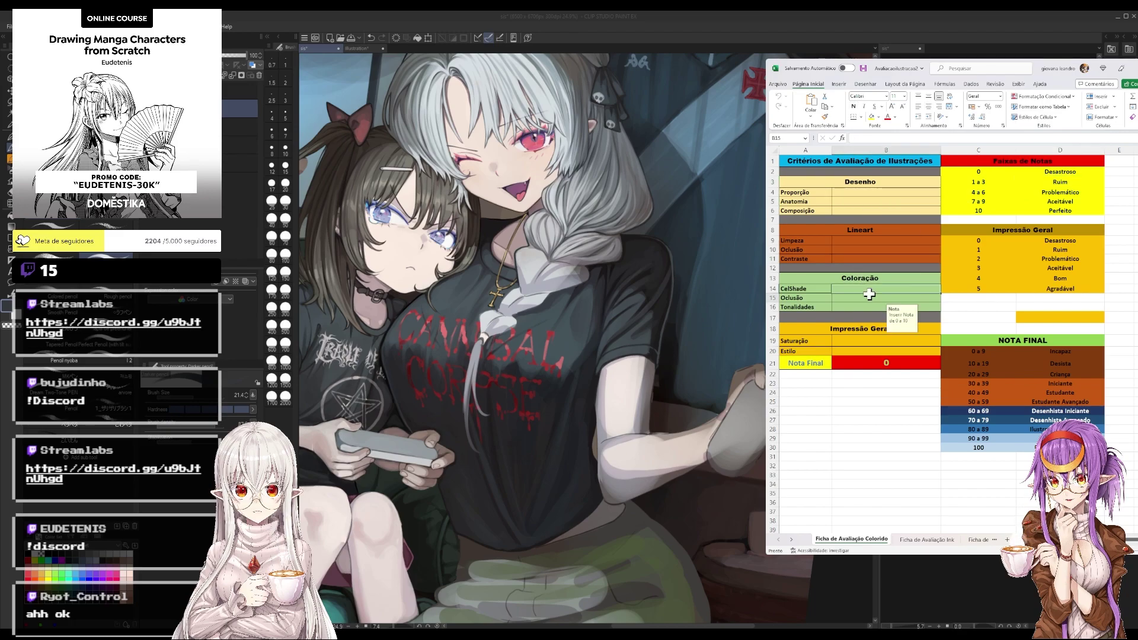
pyautogui.click(871, 202)
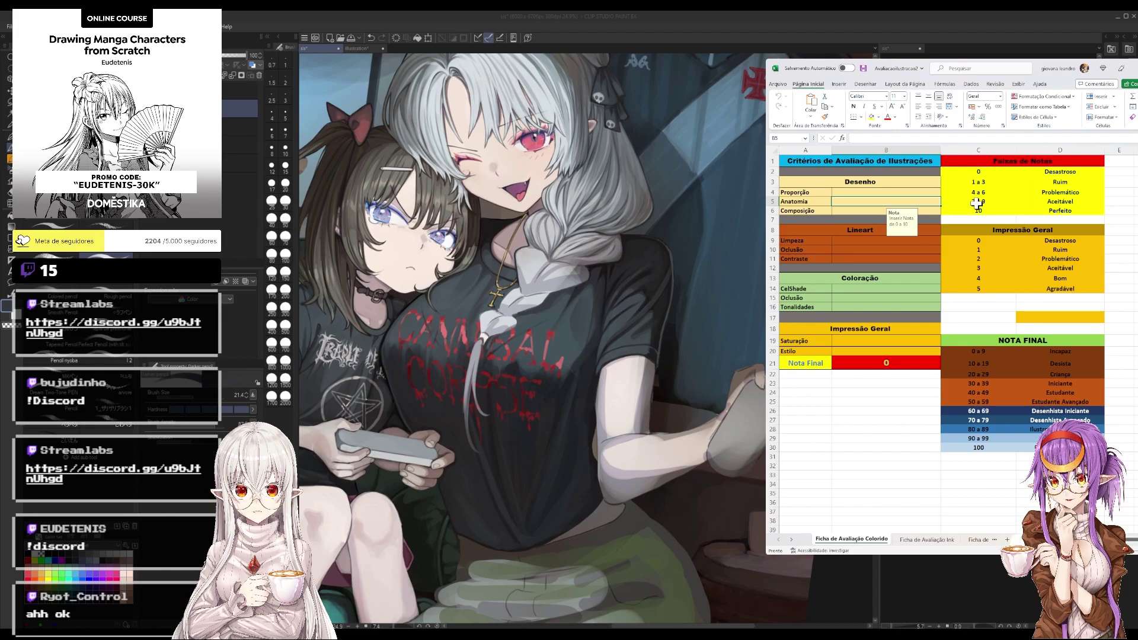
pyautogui.click(1064, 171)
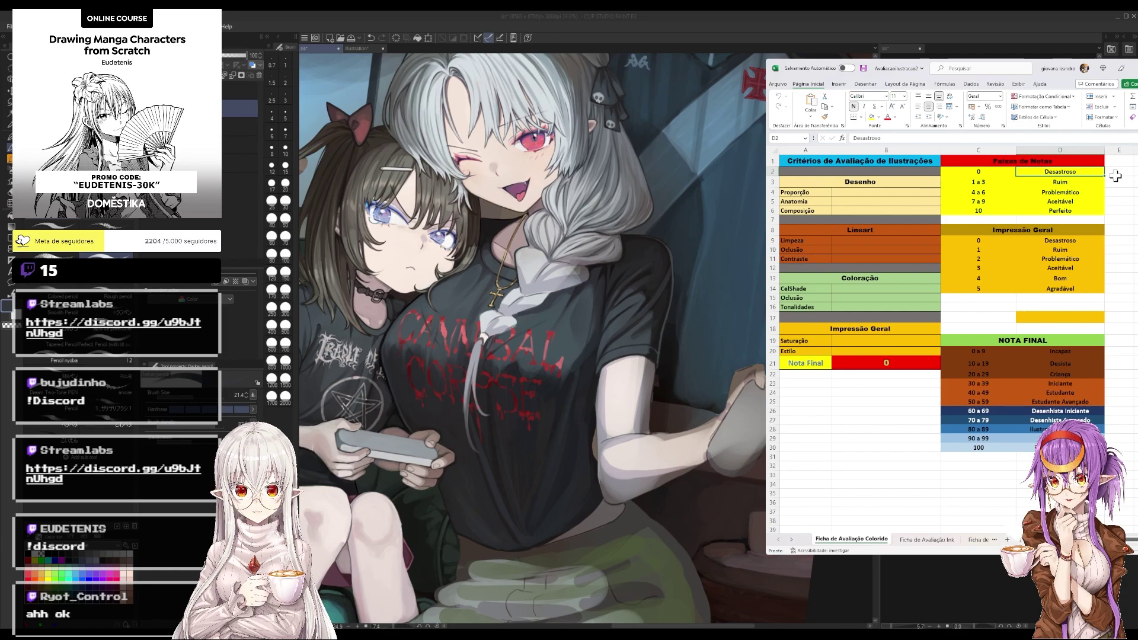
pyautogui.click(1092, 182)
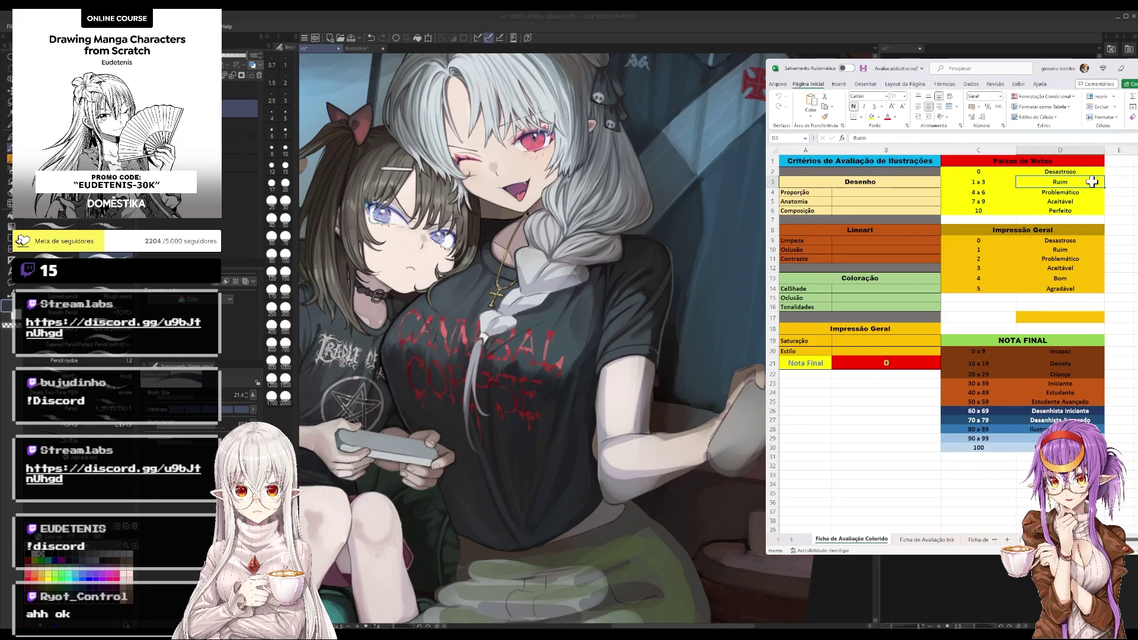
pyautogui.click(1099, 193)
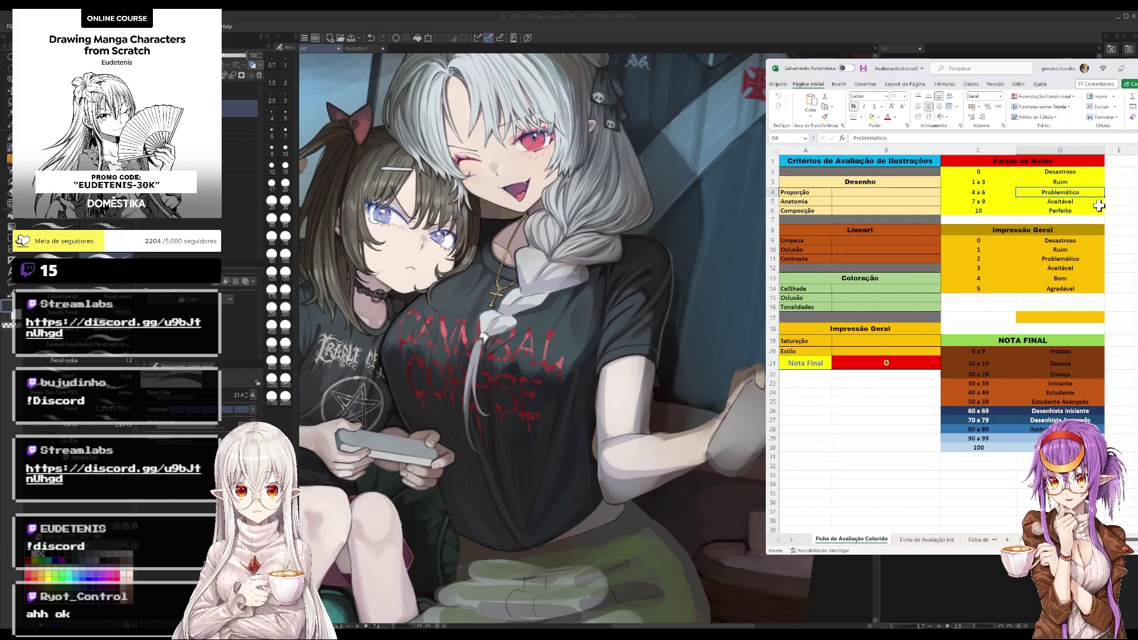
pyautogui.click(1097, 203)
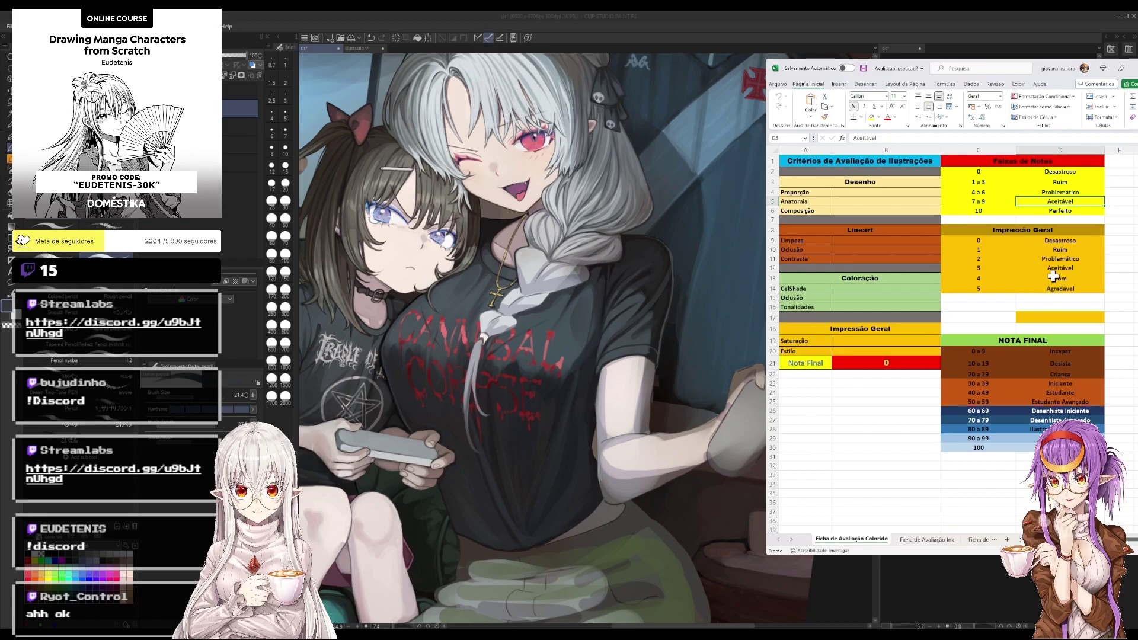
pyautogui.click(1076, 242)
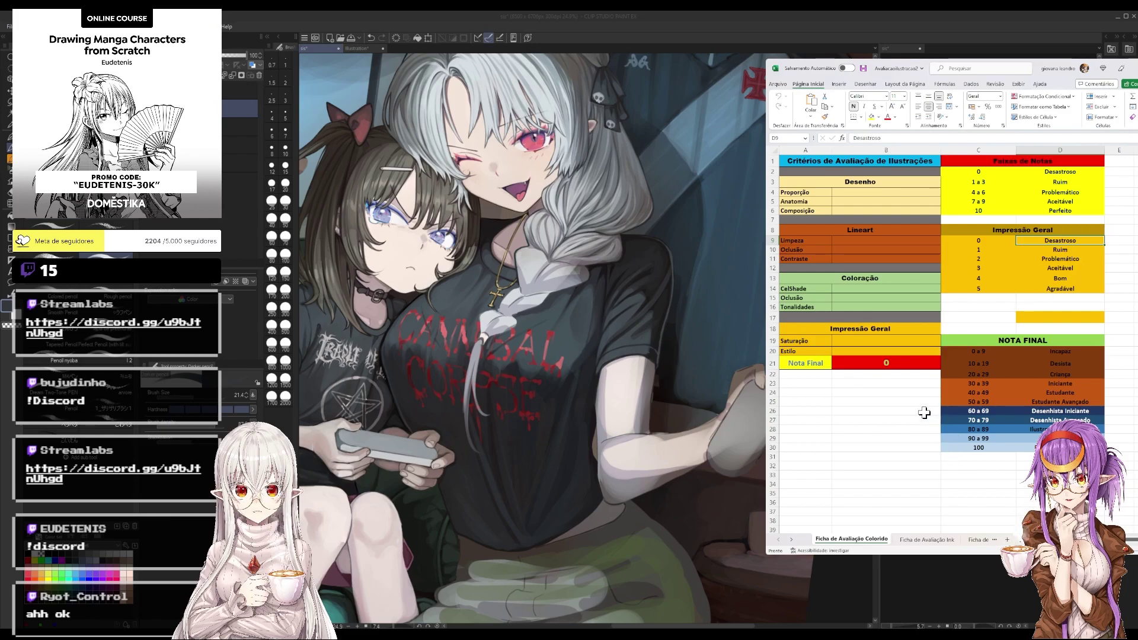
pyautogui.click(1032, 438)
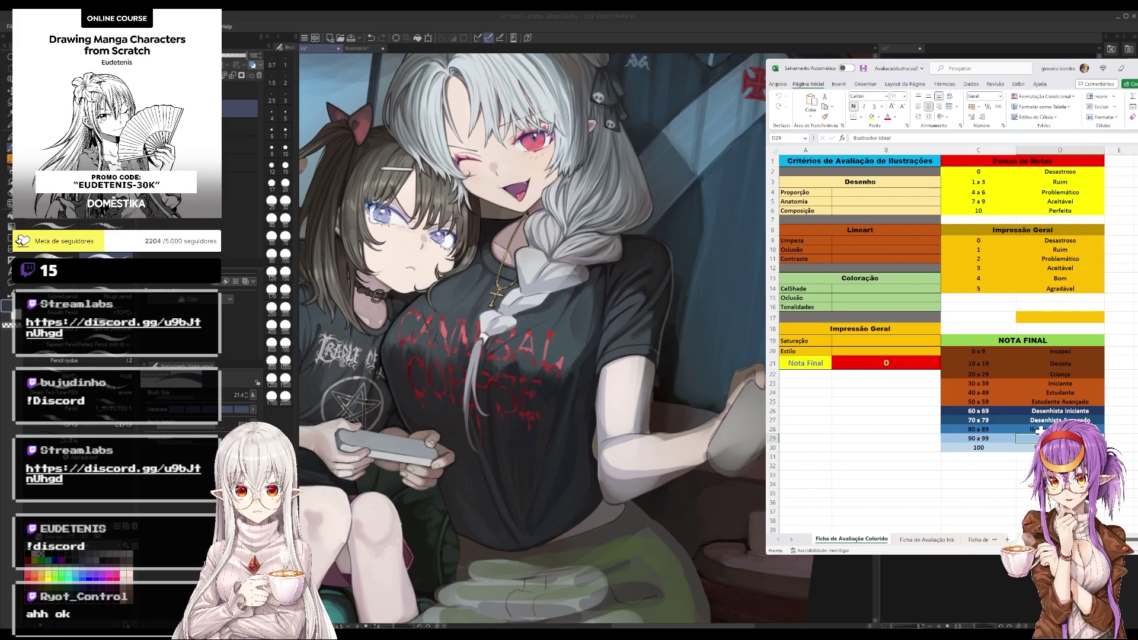
pyautogui.click(1041, 427)
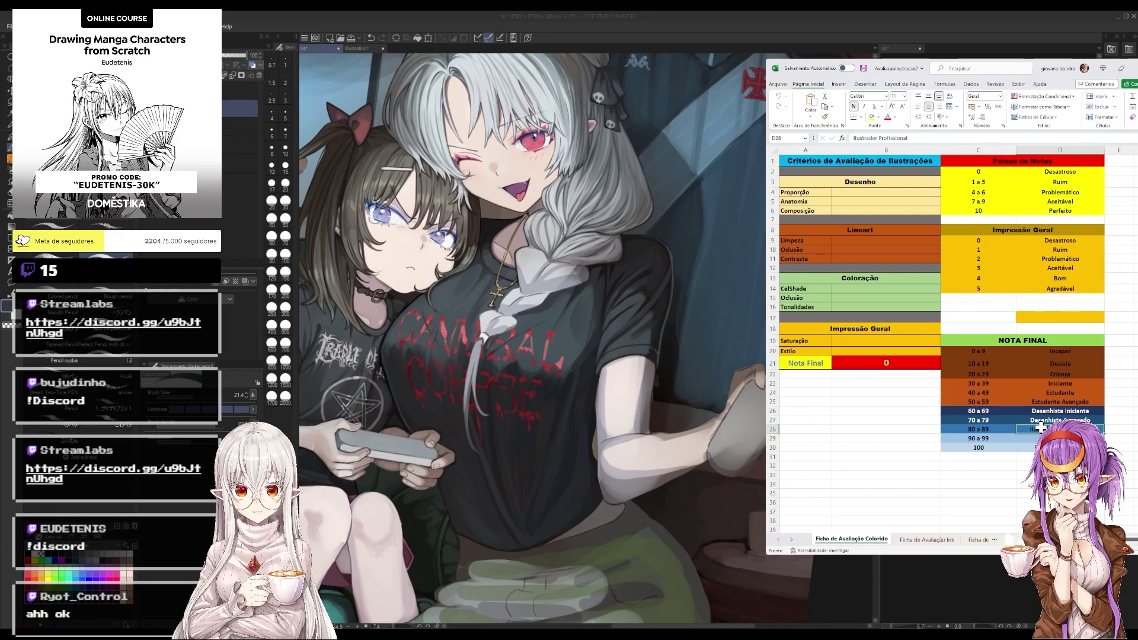
pyautogui.scroll(-2, 1040, 427)
pyautogui.scroll(1, 1040, 427)
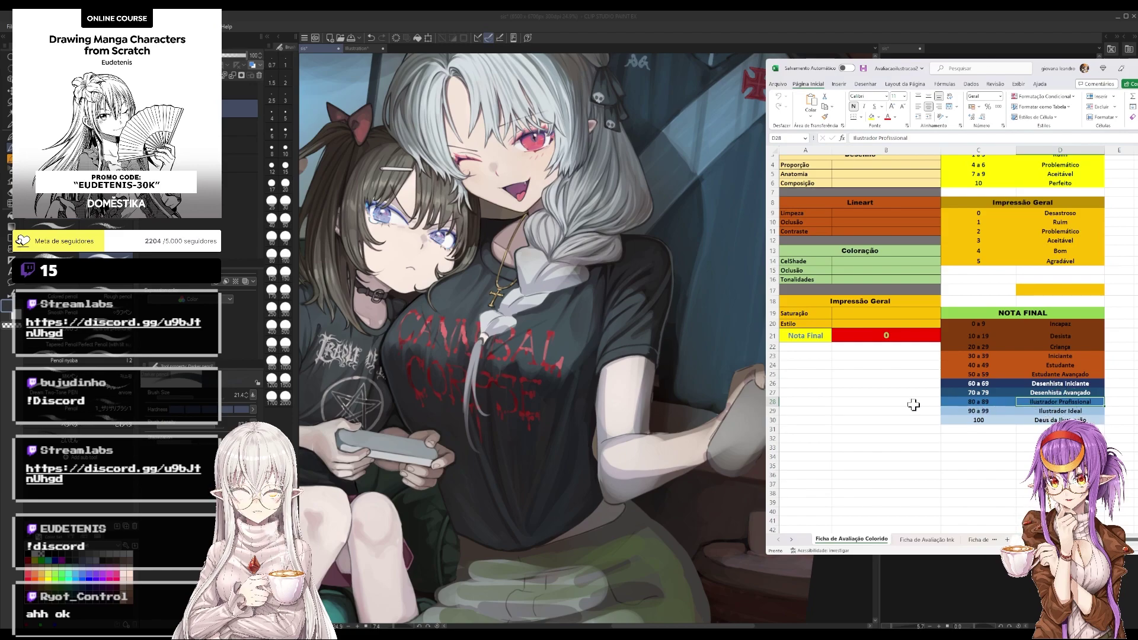
pyautogui.moveTo(913, 405); pyautogui.dragTo(1137, 403)
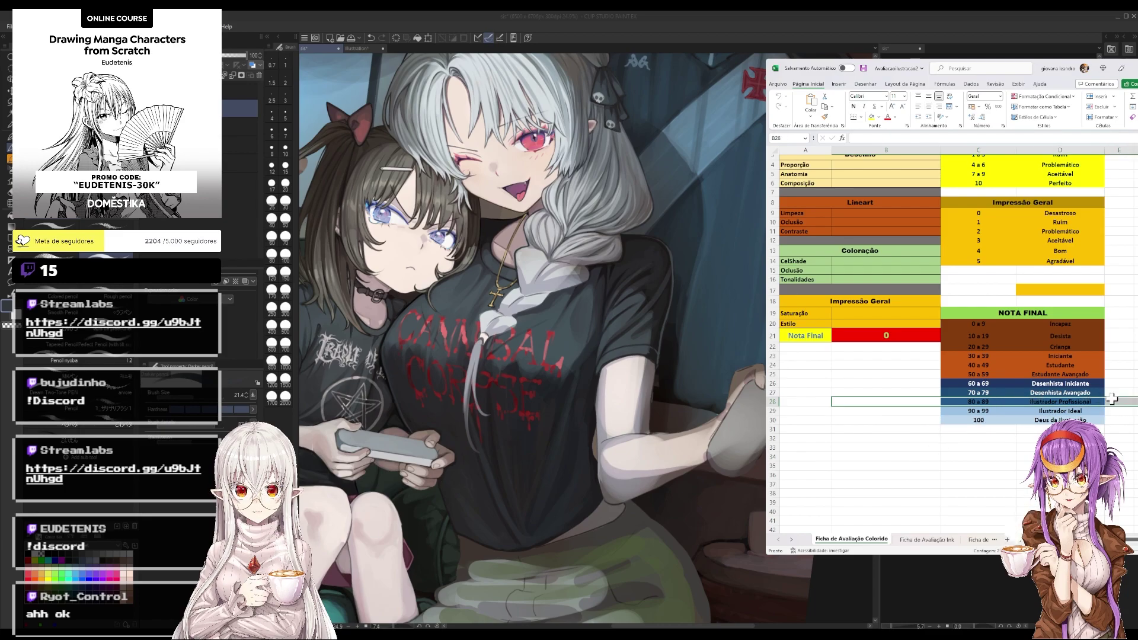
pyautogui.click(1039, 401)
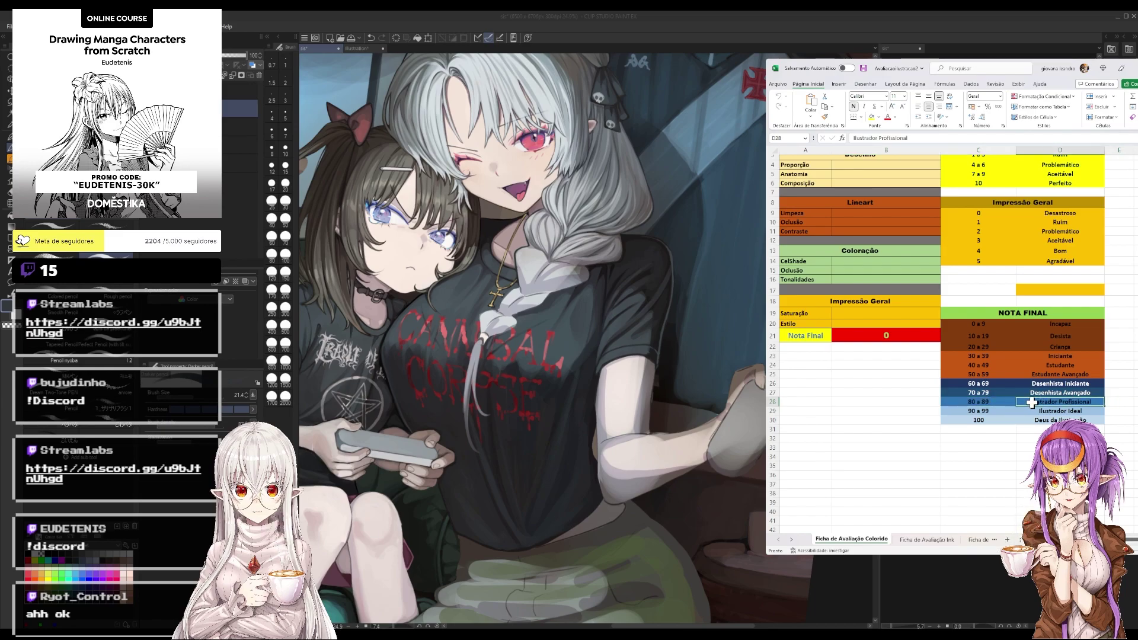
pyautogui.click(1000, 402)
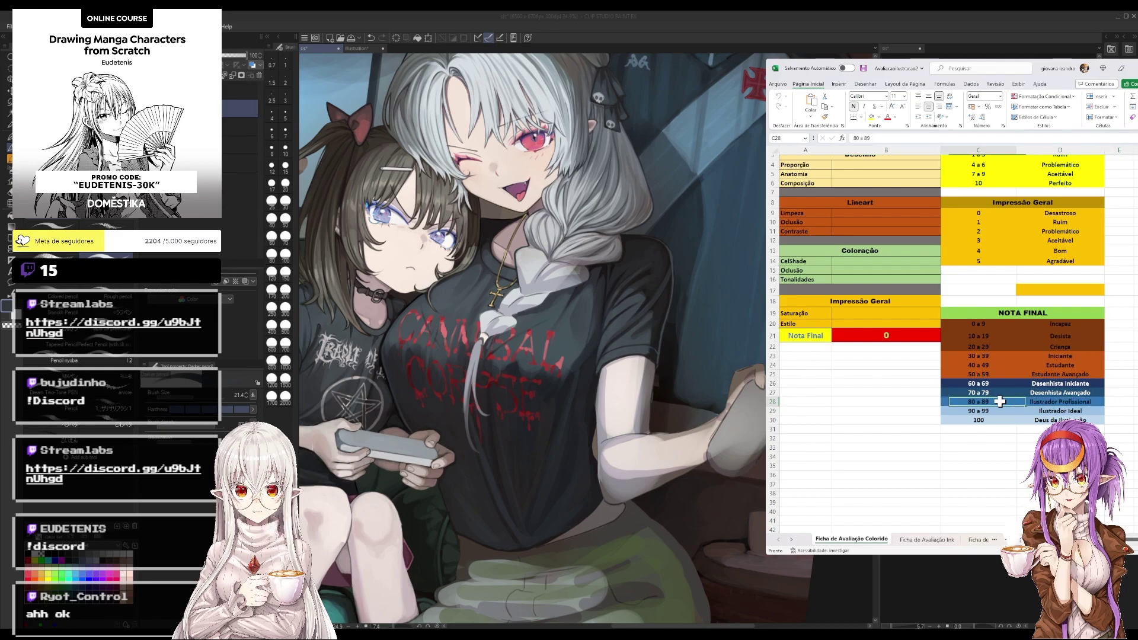
pyautogui.click(997, 411)
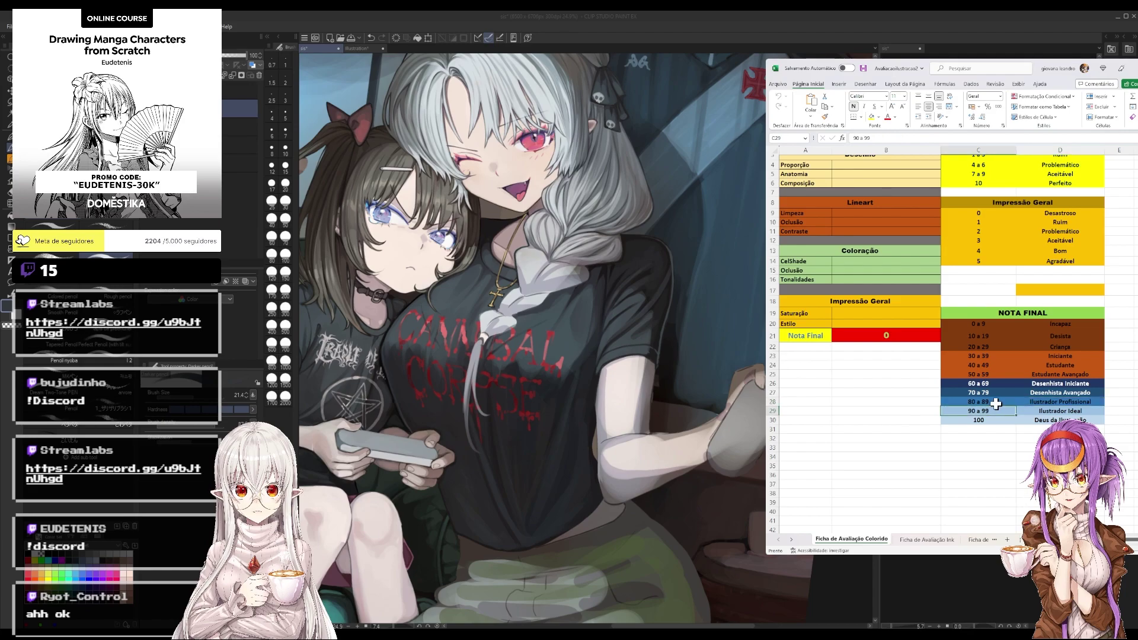
pyautogui.click(1051, 403)
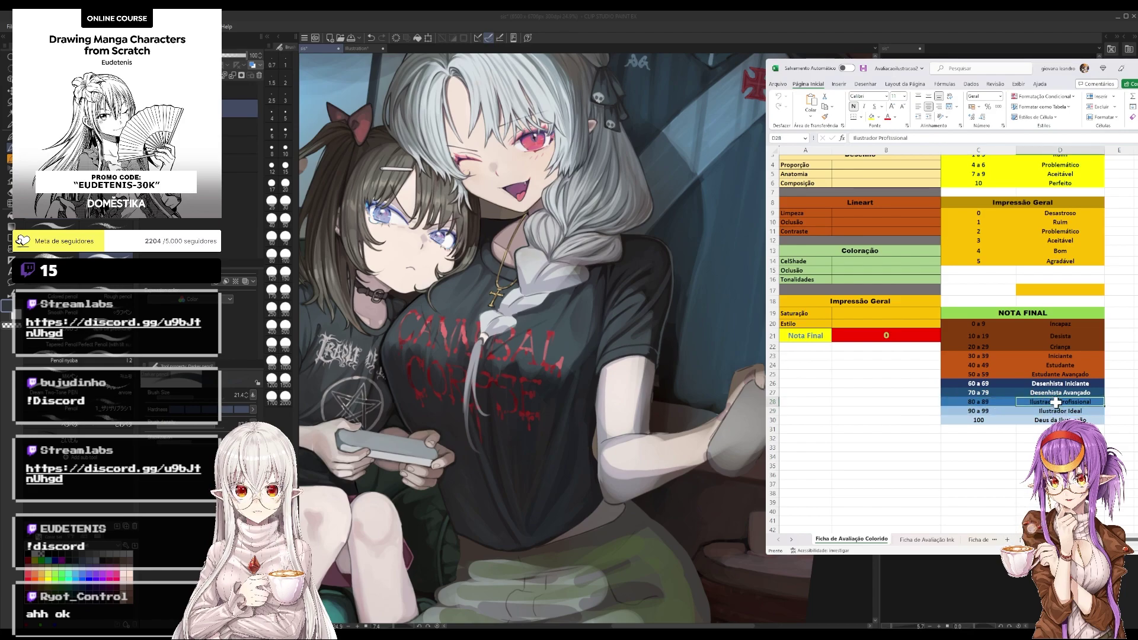
pyautogui.press('Down')
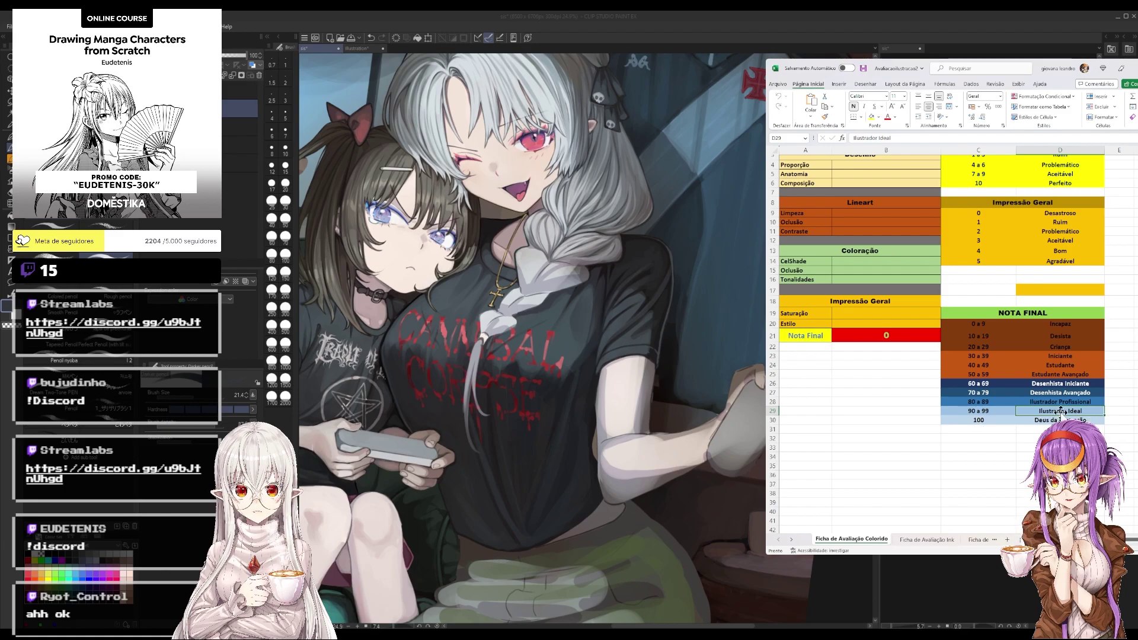
pyautogui.click(1065, 335)
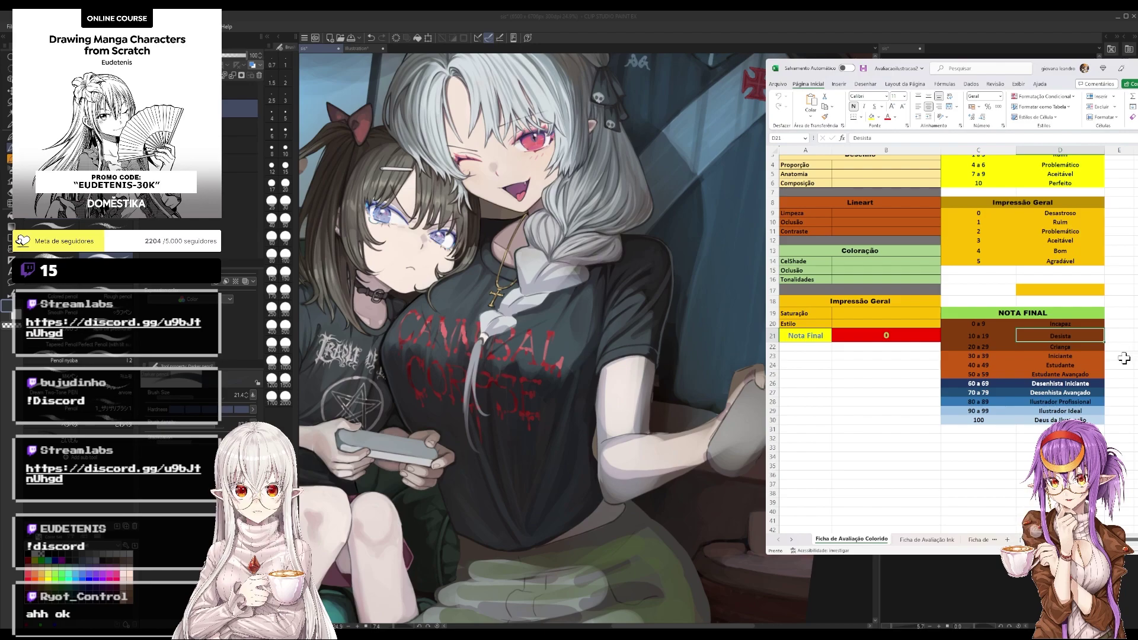
pyautogui.click(1046, 394)
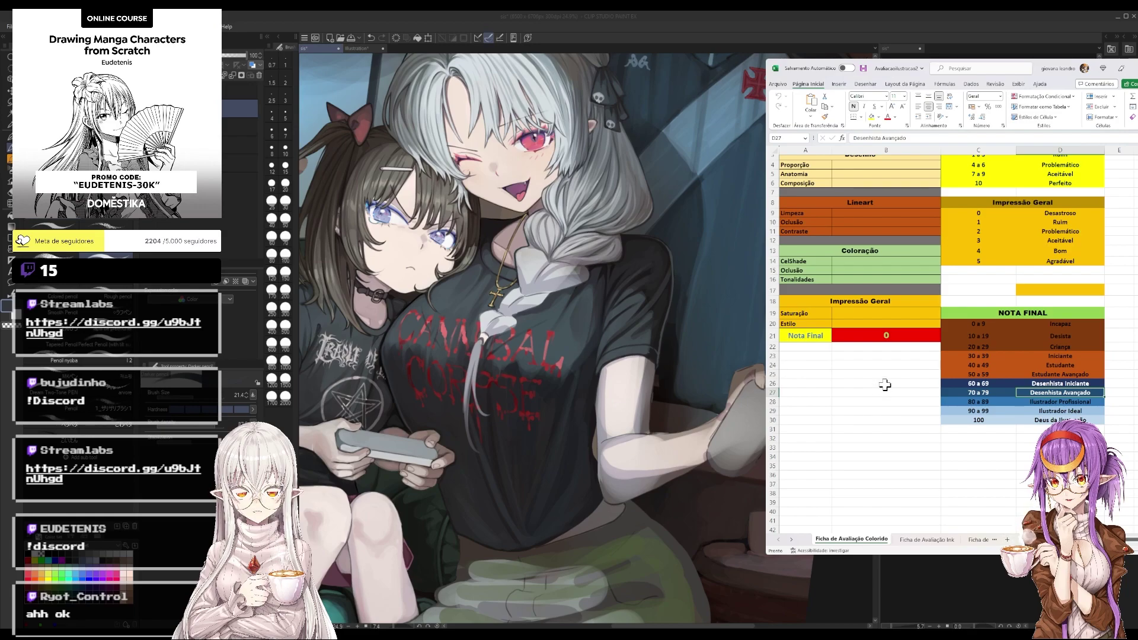
pyautogui.scroll(-1, 1115, 371)
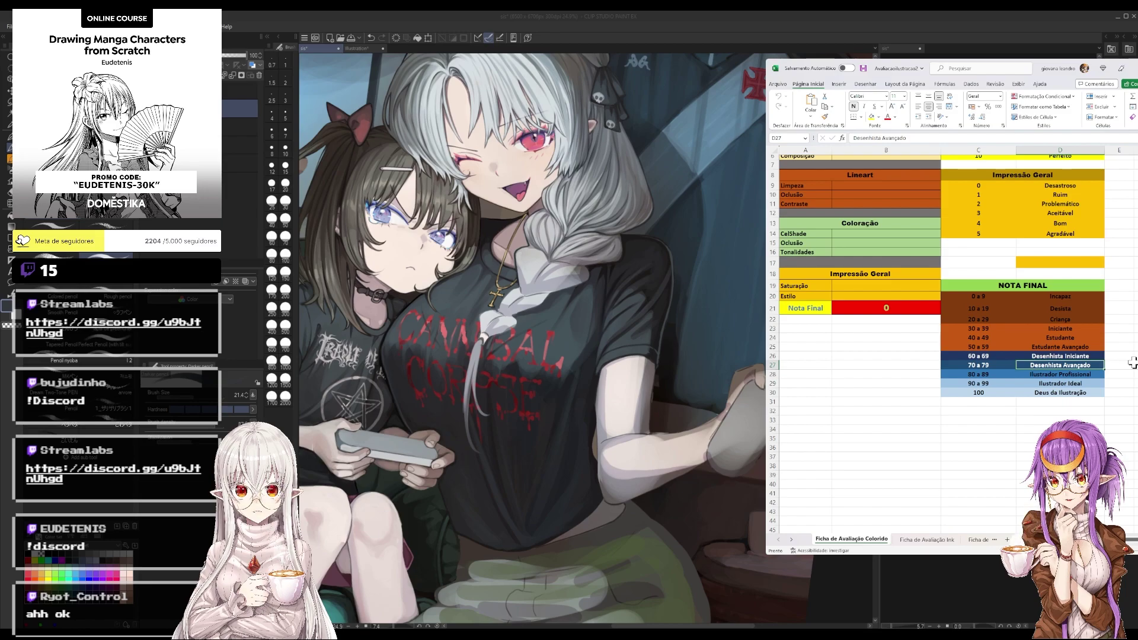
pyautogui.hotkey('alt', 'Tab')
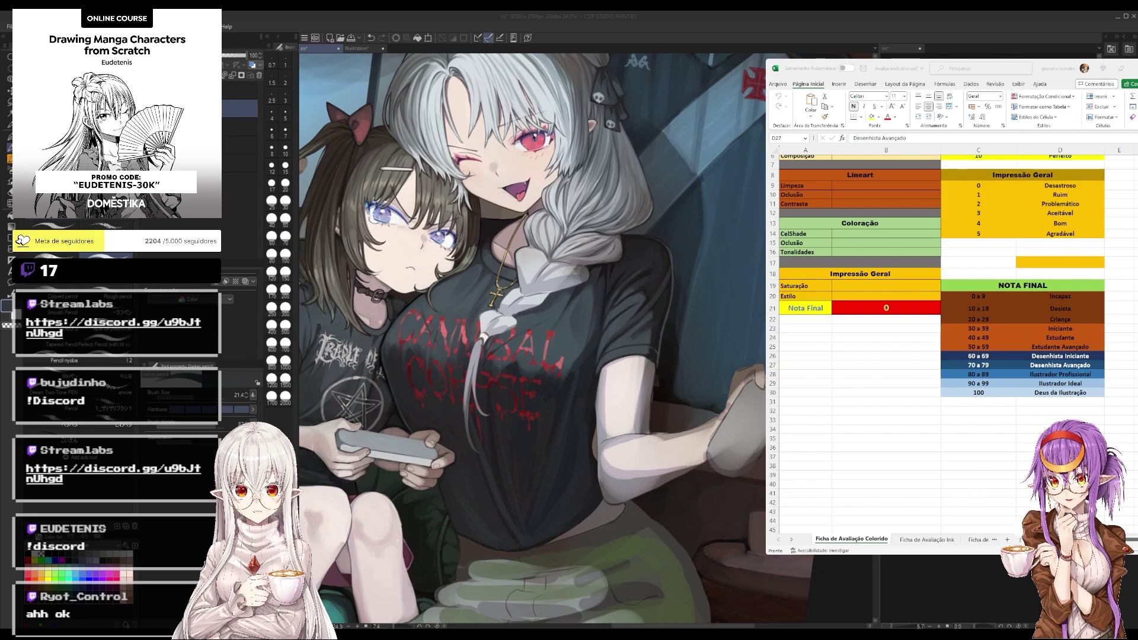
# Pass through the Ink sheet to the Retículas sheet showing Meios-Tons criteria and Nota Final 7.
pyautogui.click(926, 539)
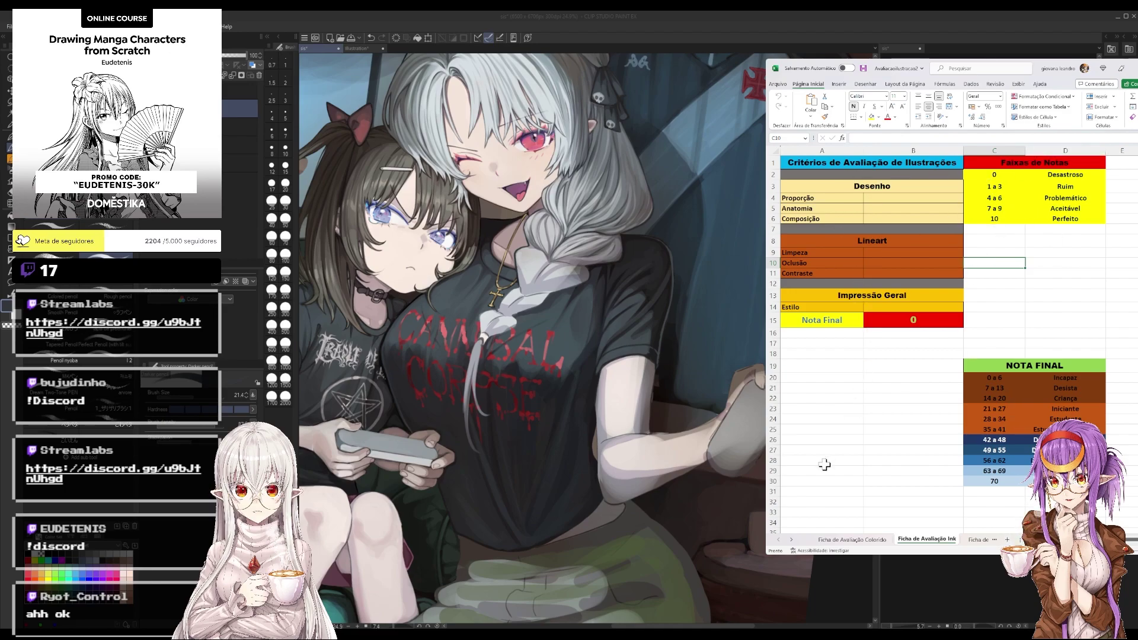
pyautogui.click(976, 542)
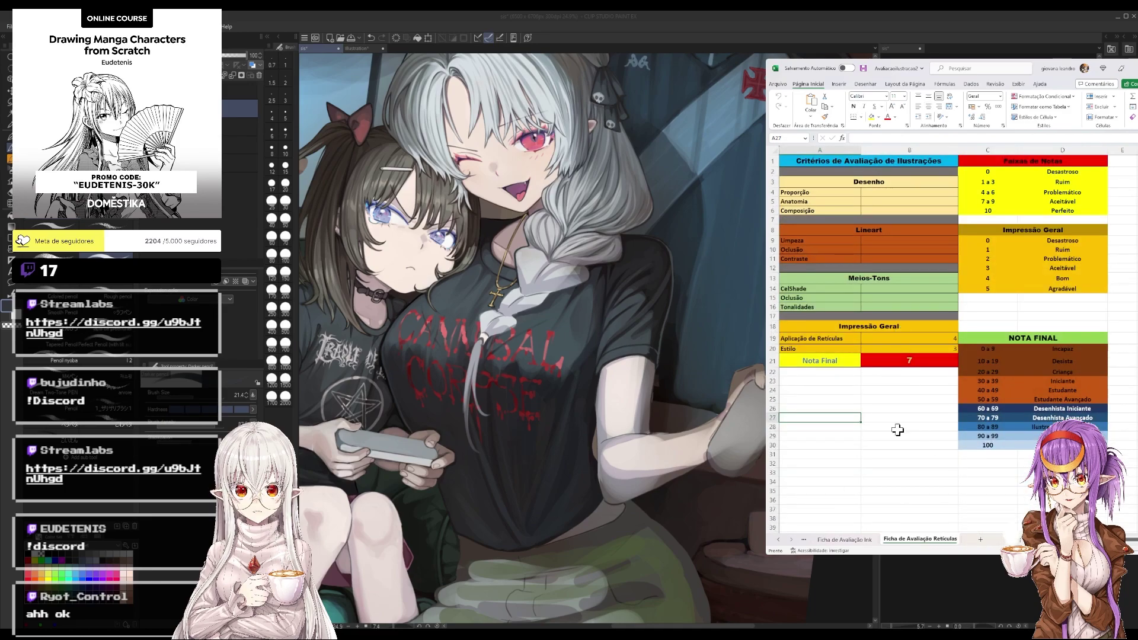